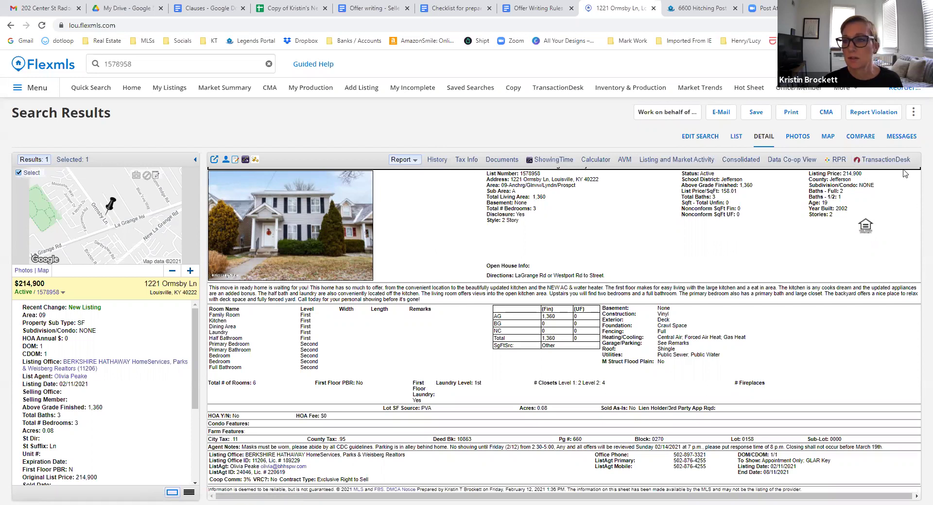
Open TransactionDesk from the MLS listing, delete the property's existing transaction and return to the listing.
left_click(890, 160)
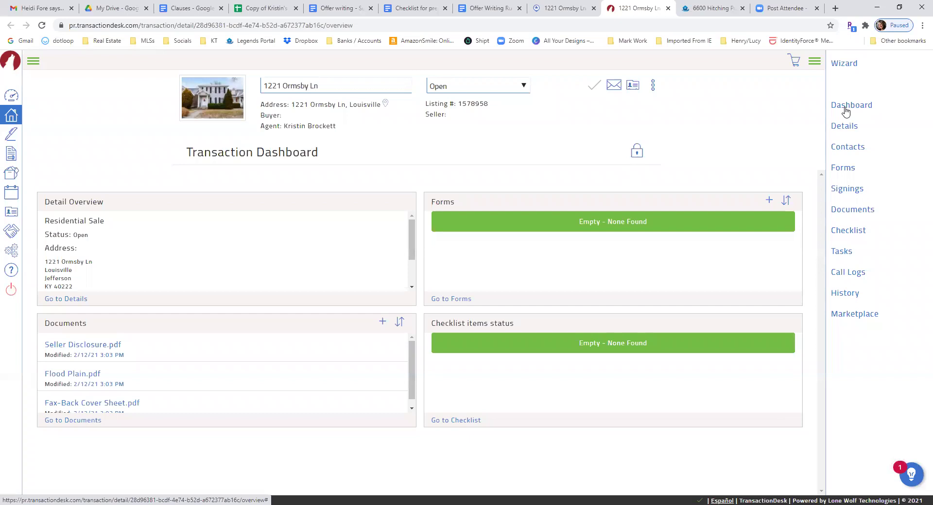
left_click(846, 110)
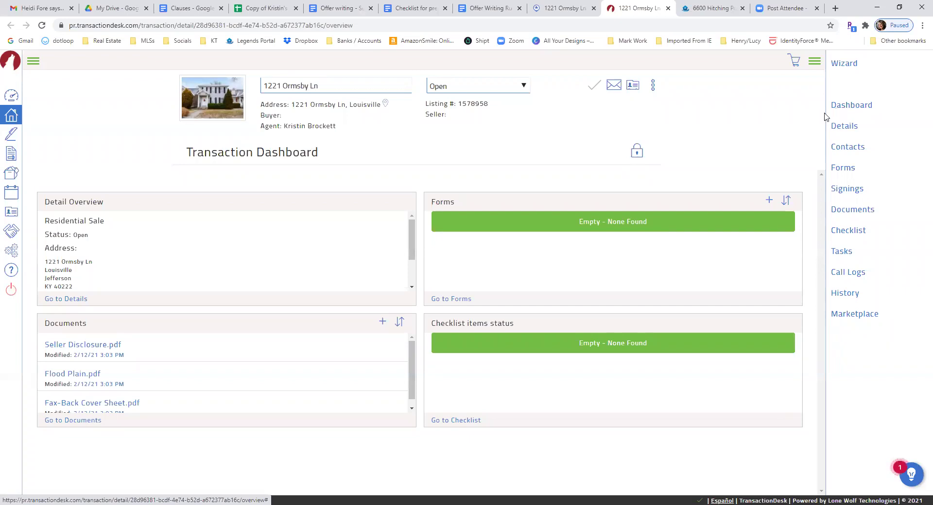
left_click(653, 88)
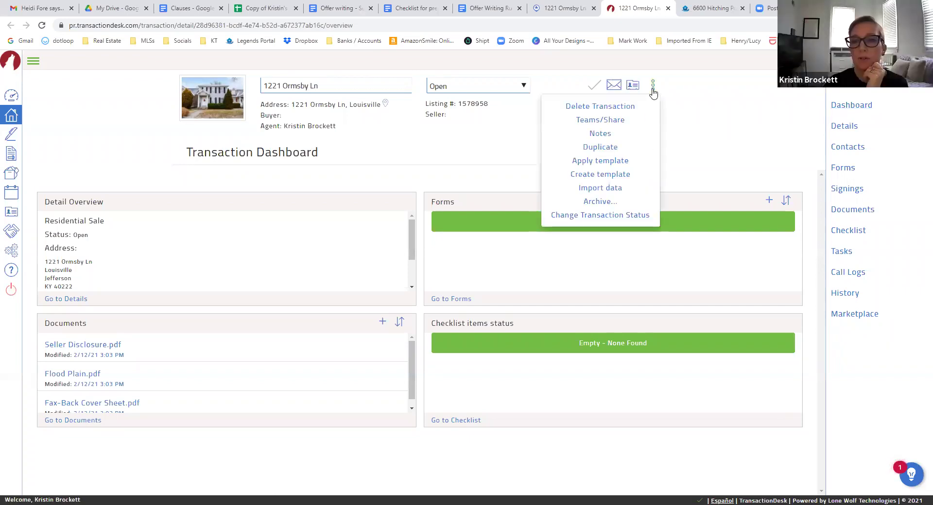
left_click(623, 111)
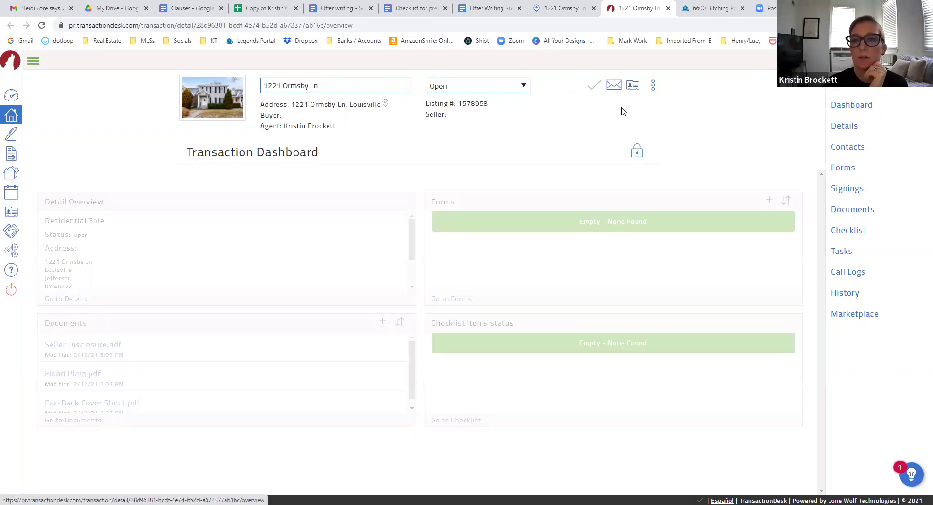
left_click(598, 86)
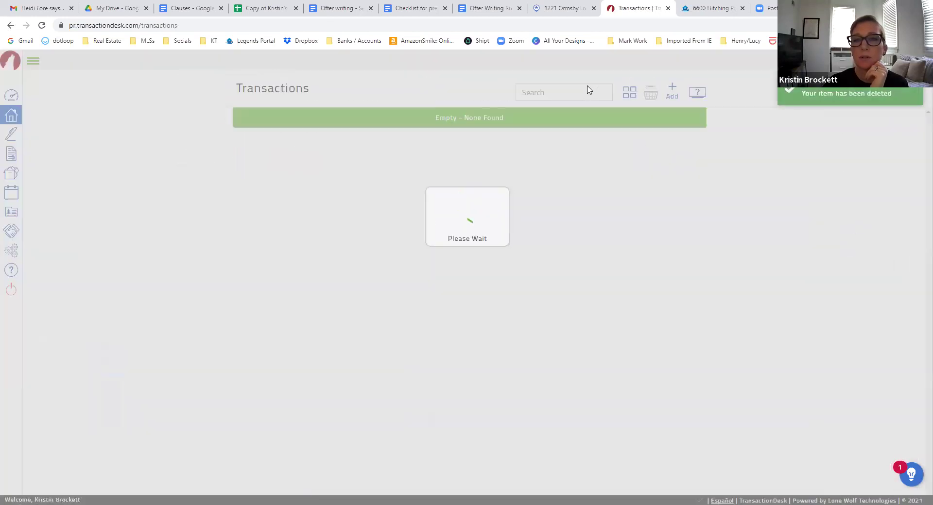
left_click(669, 8)
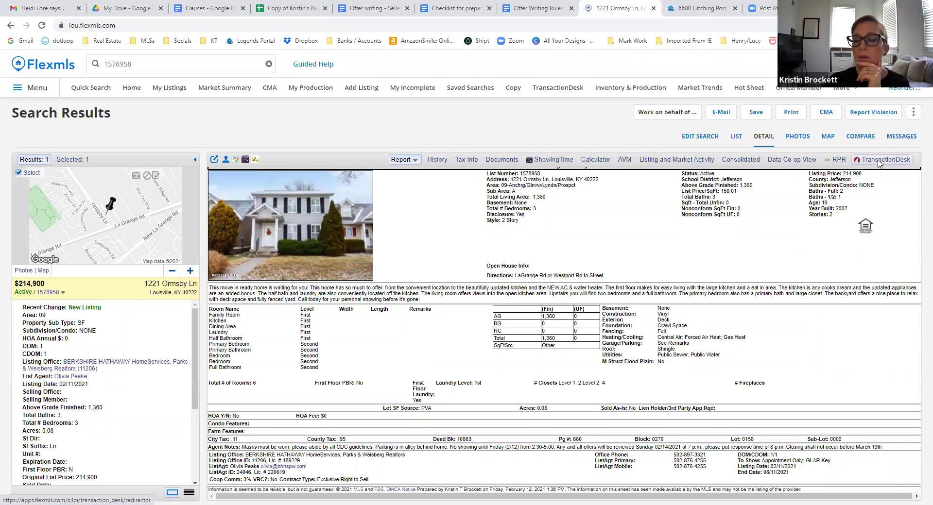
Create a Residential Sale transaction in TransactionDesk from the listing, adding yourself as Selling Agent and enabling Use Wizard.
left_click(878, 163)
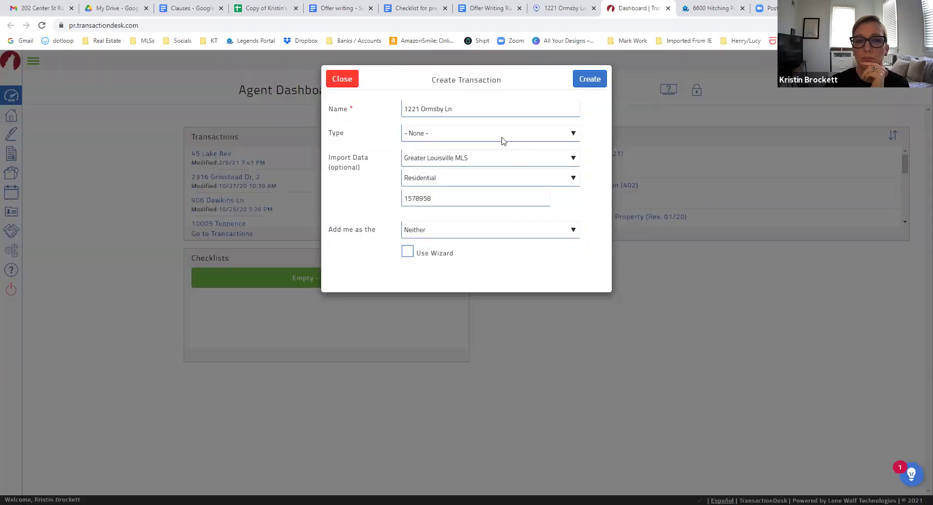
left_click(502, 141)
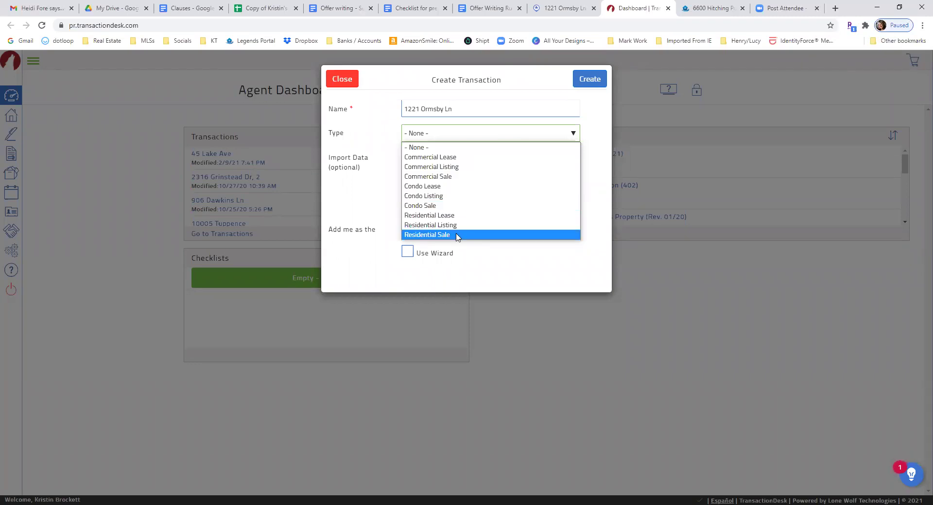
key("Escape")
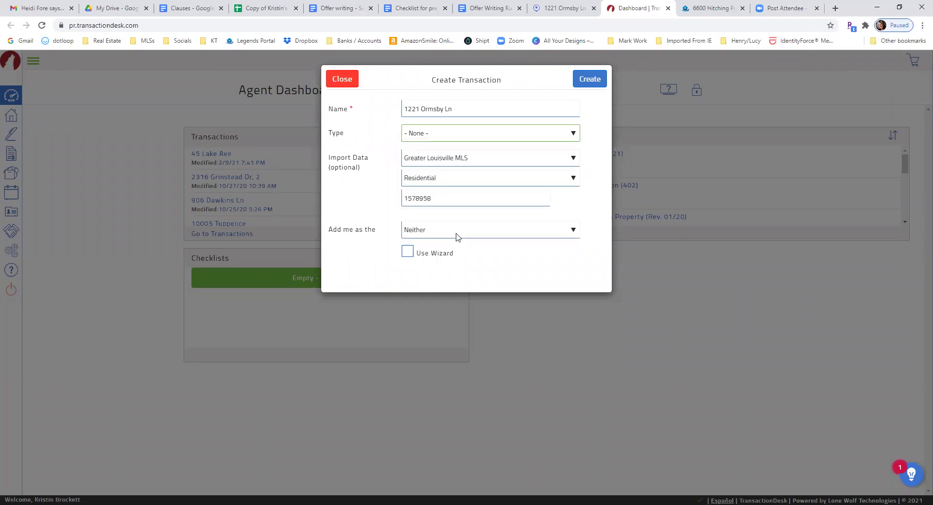
left_click(407, 253)
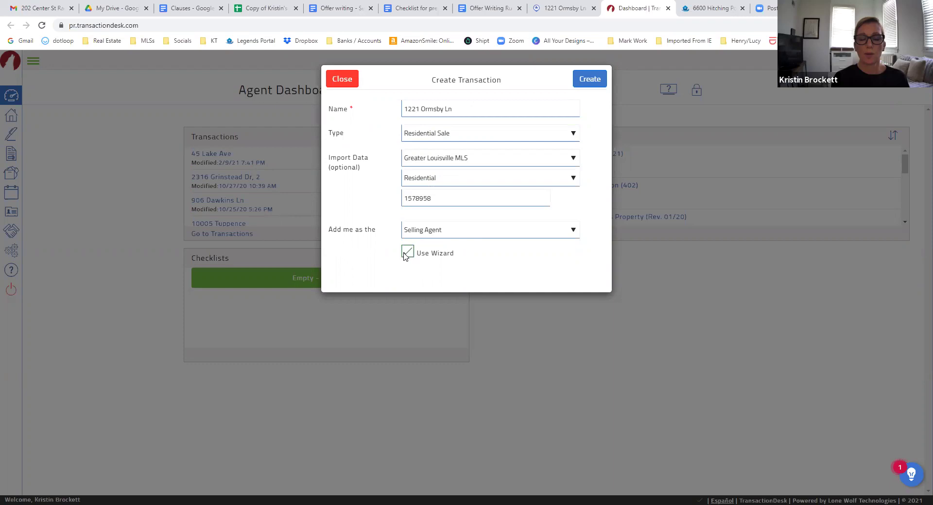
left_click(404, 253)
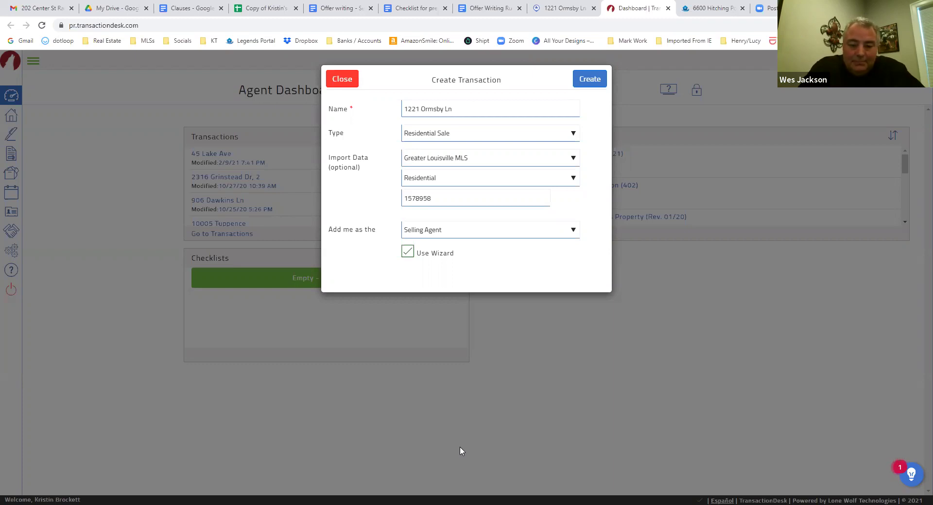
left_click(600, 79)
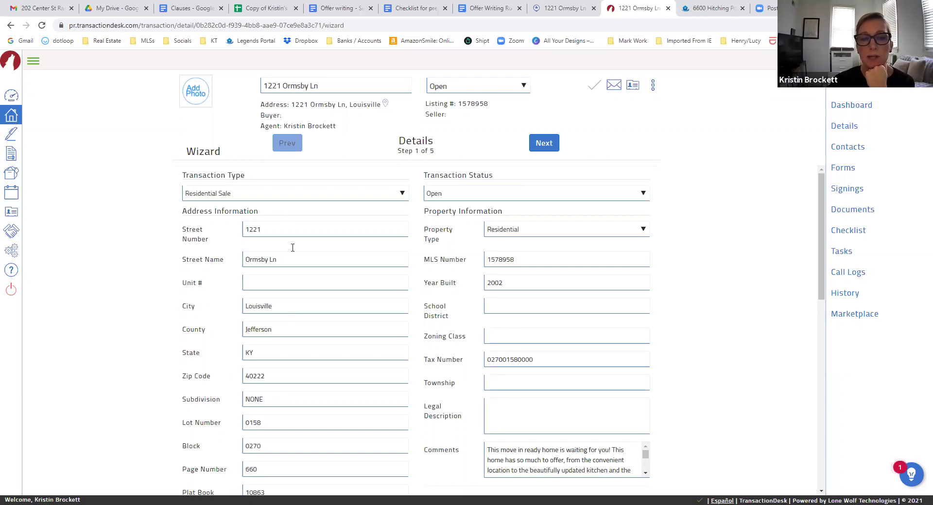
Review the imported property details, transaction dates and contacts in the transaction wizard.
scroll(620, 256, "down", 3)
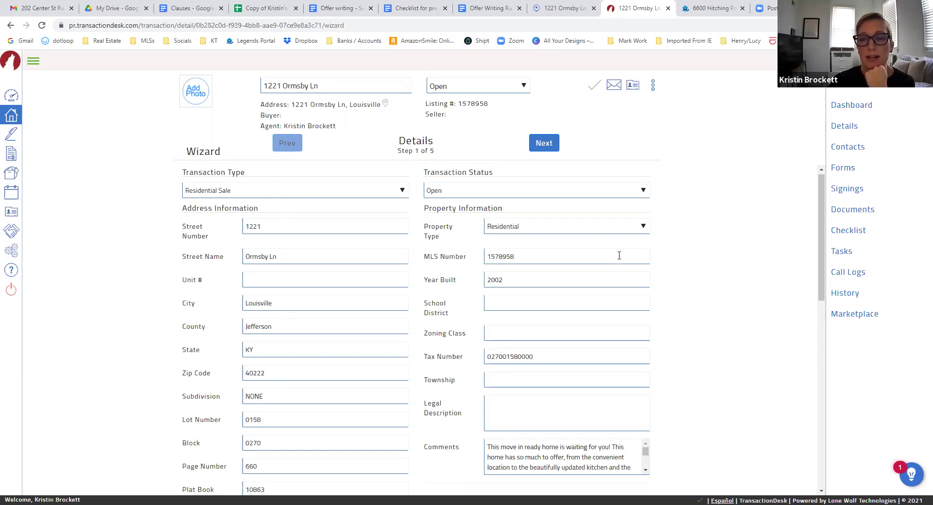
scroll(612, 248, "up", 3)
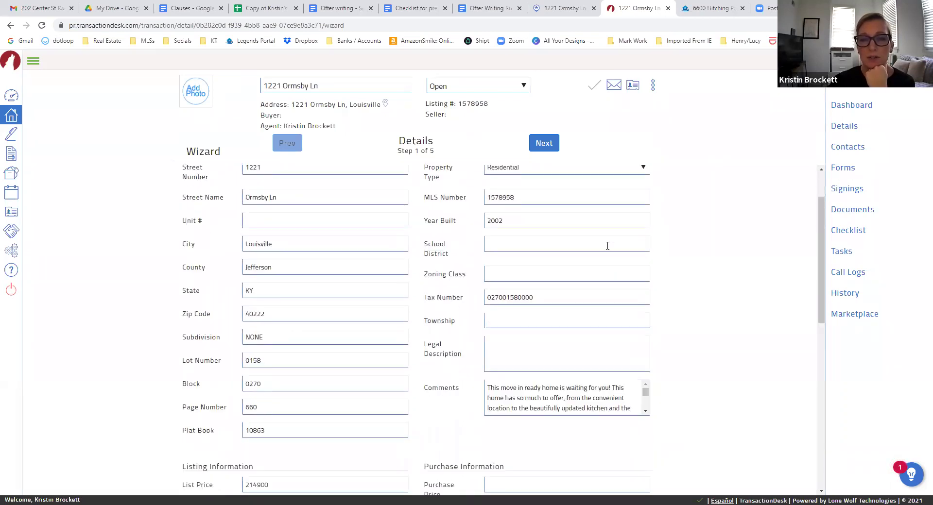
left_click(544, 143)
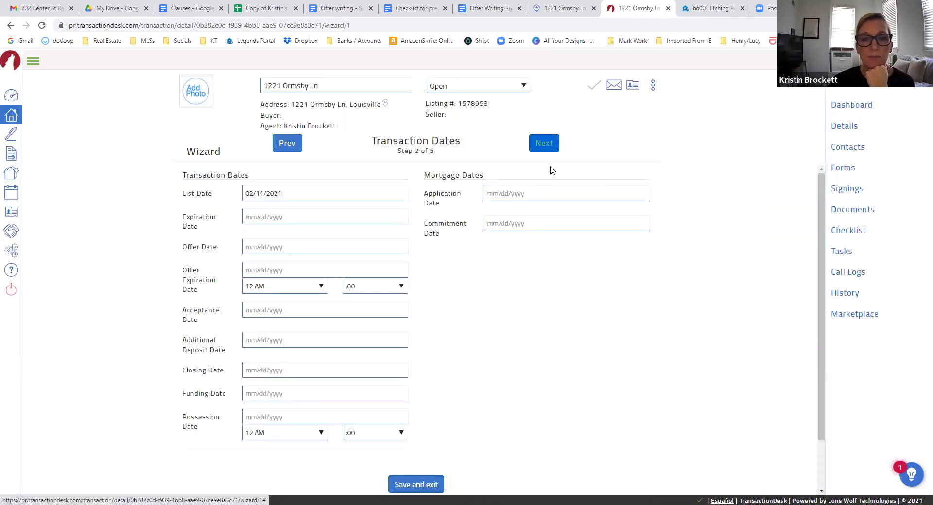
left_click(545, 144)
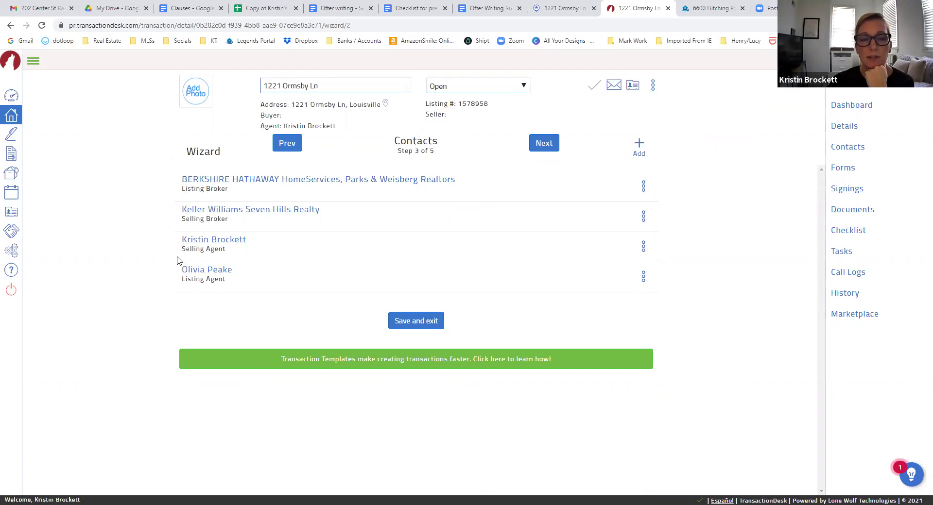
left_click(544, 144)
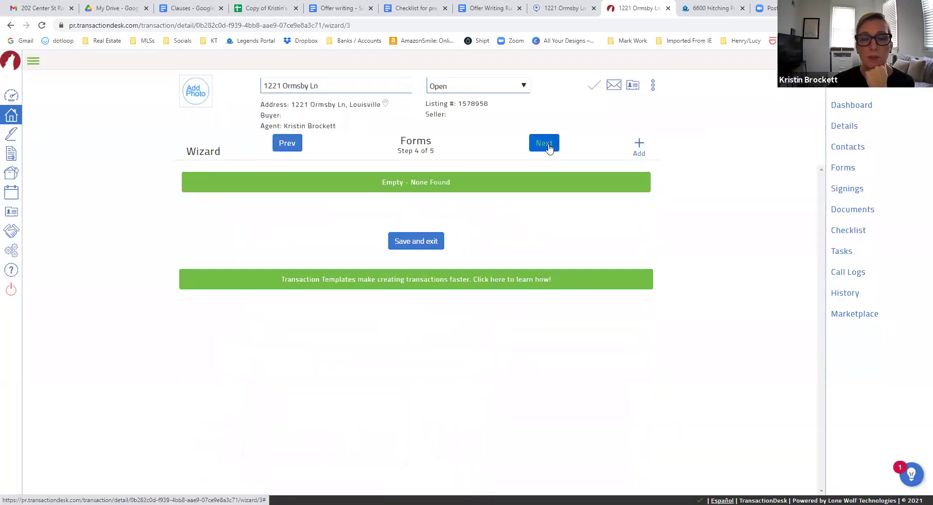
left_click(293, 147)
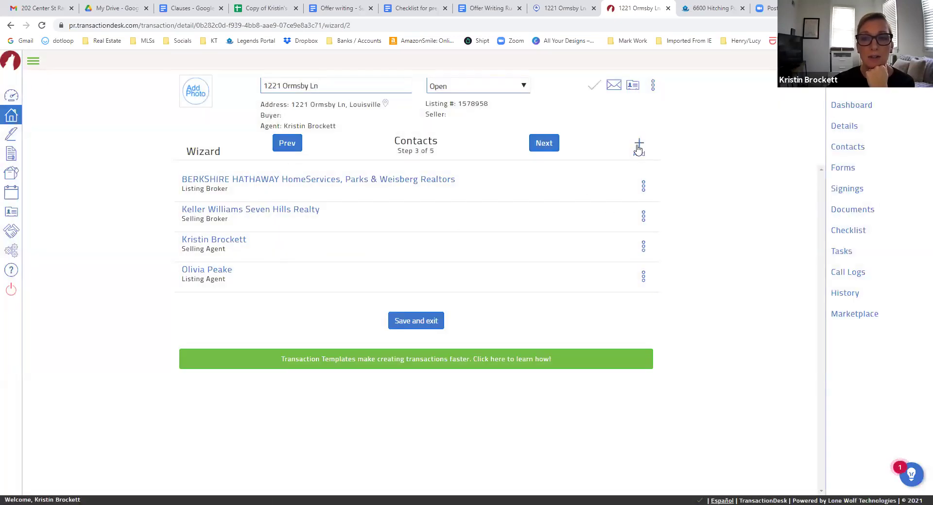
Add the Residential Sales Contract (Rev. 01/2021) from the Greater Louisville Association of Realtors forms to the transaction and finish the wizard.
left_click(543, 144)
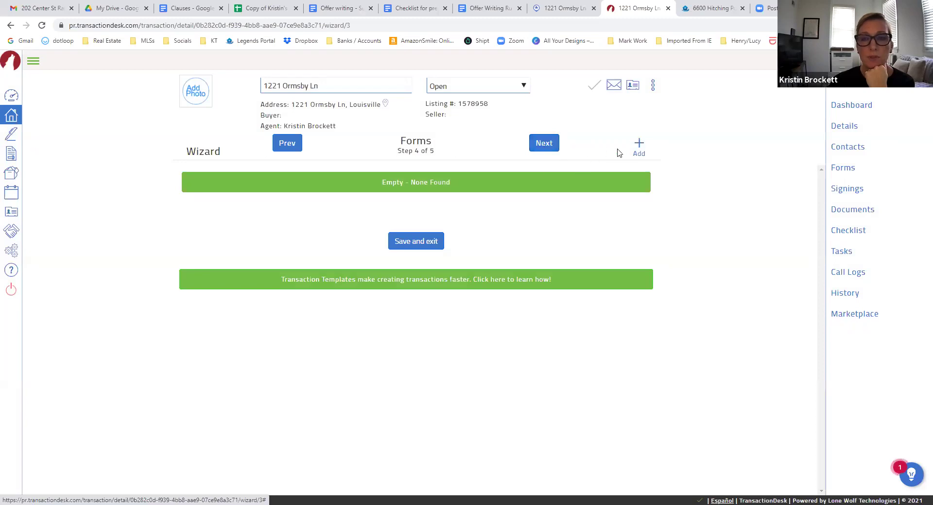
left_click(640, 146)
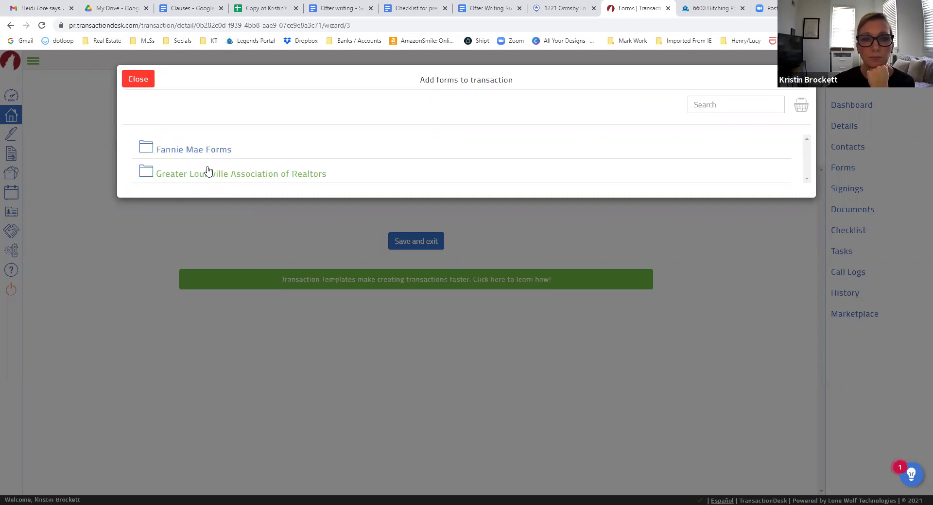
left_click(207, 171)
scroll(243, 239, "down", 8)
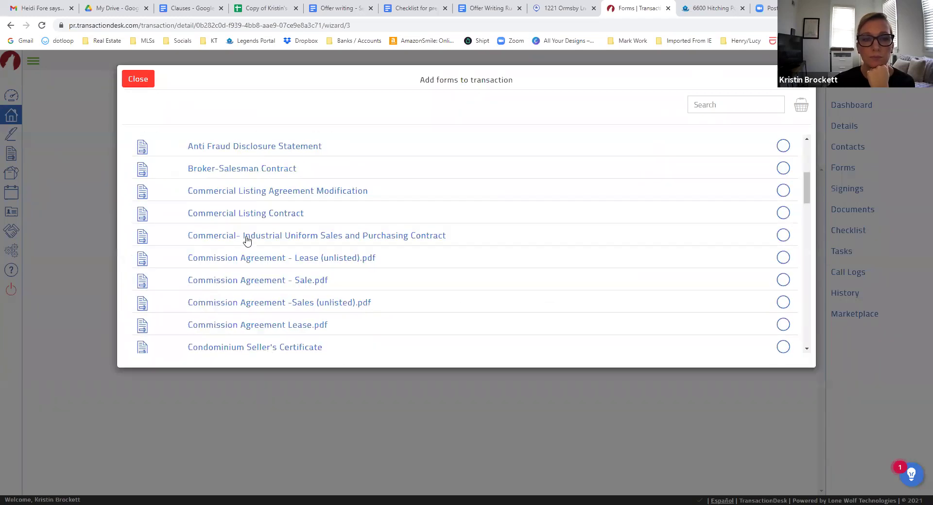
scroll(246, 240, "down", 1)
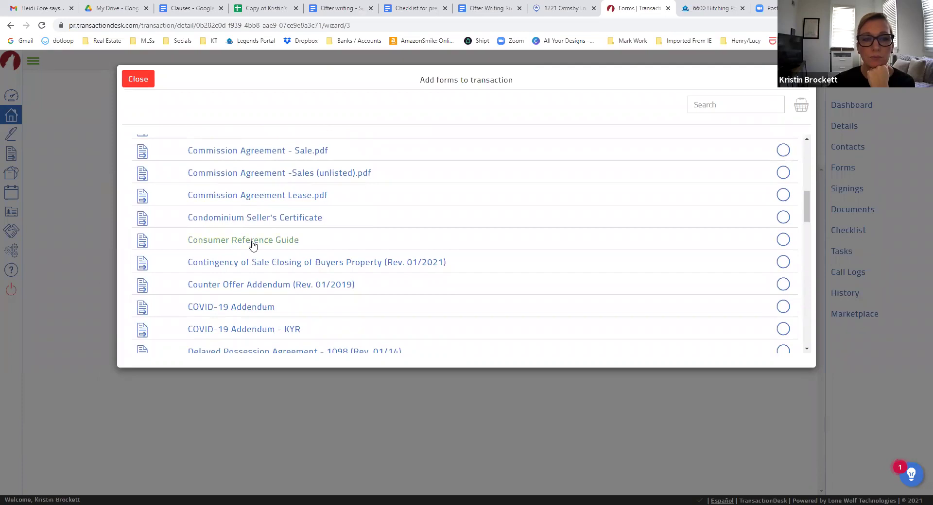
scroll(339, 232, "down", 1)
scroll(339, 232, "down", 20)
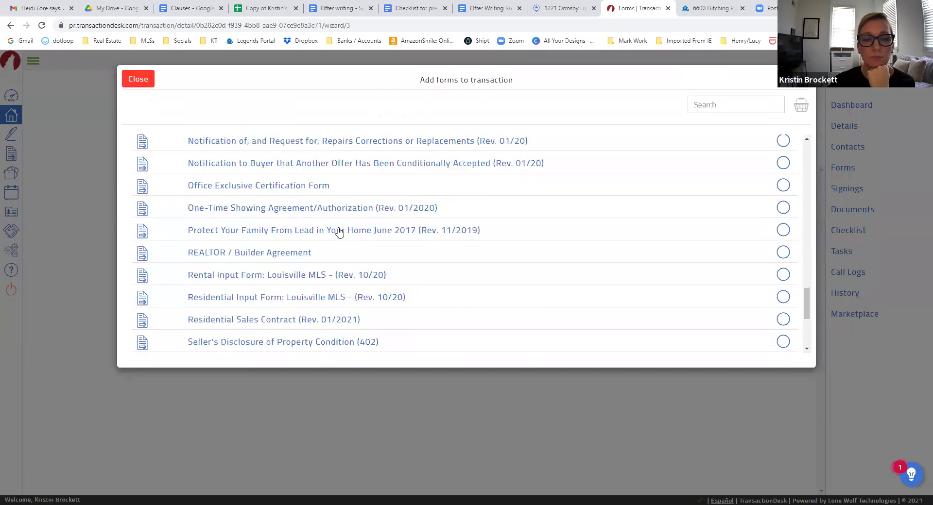
left_click(783, 319)
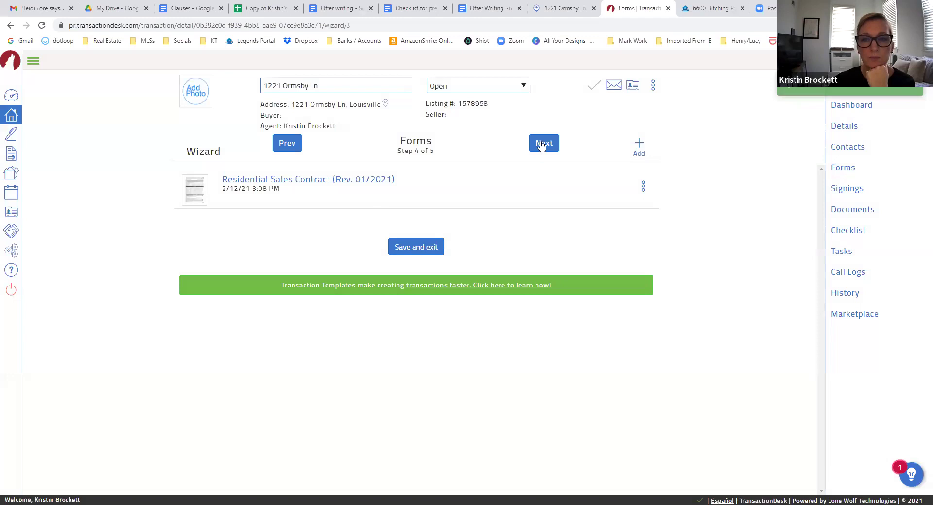
left_click(543, 144)
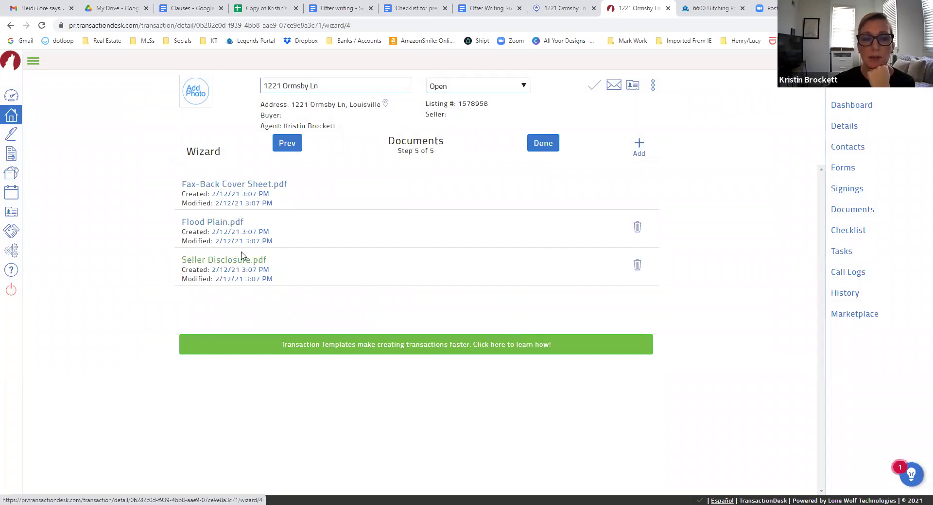
left_click(538, 144)
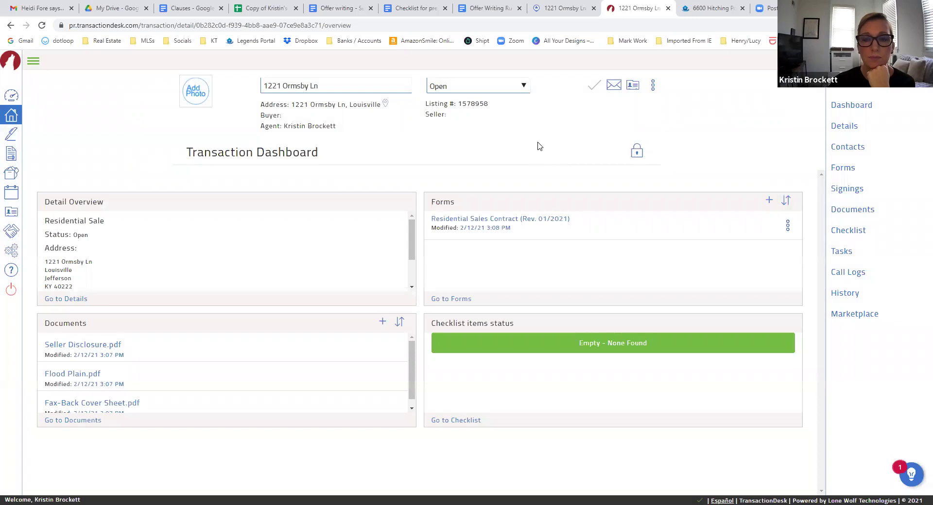
Open the Residential Sales Contract from the transaction's forms and date it February 12th 2021.
left_click(441, 223)
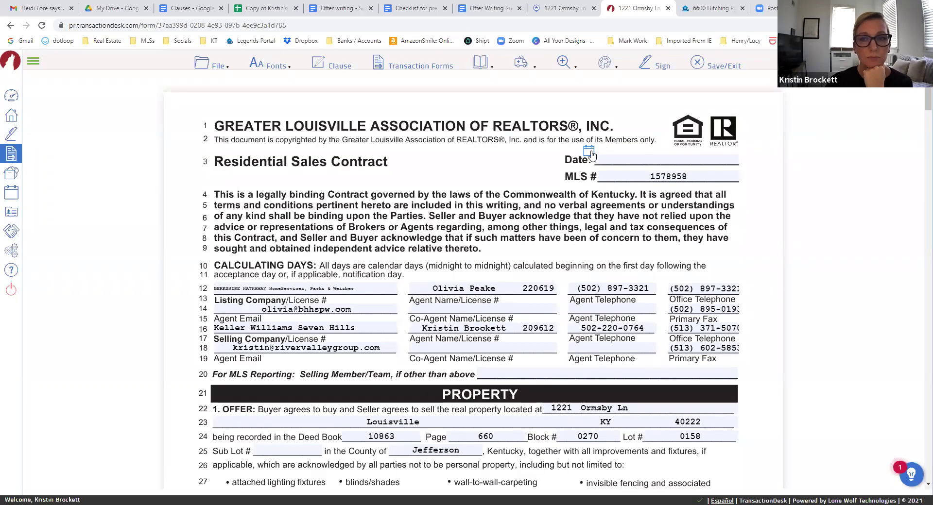
left_click(590, 153)
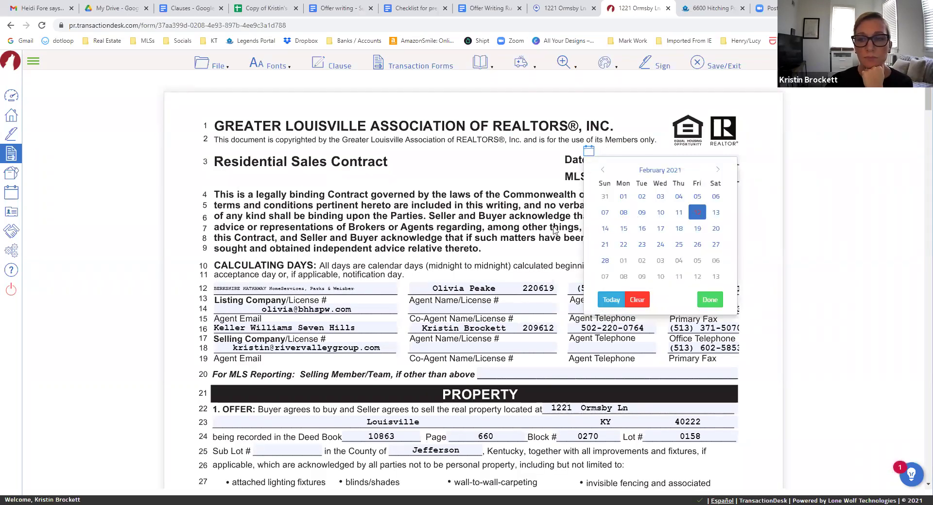
left_click(475, 204)
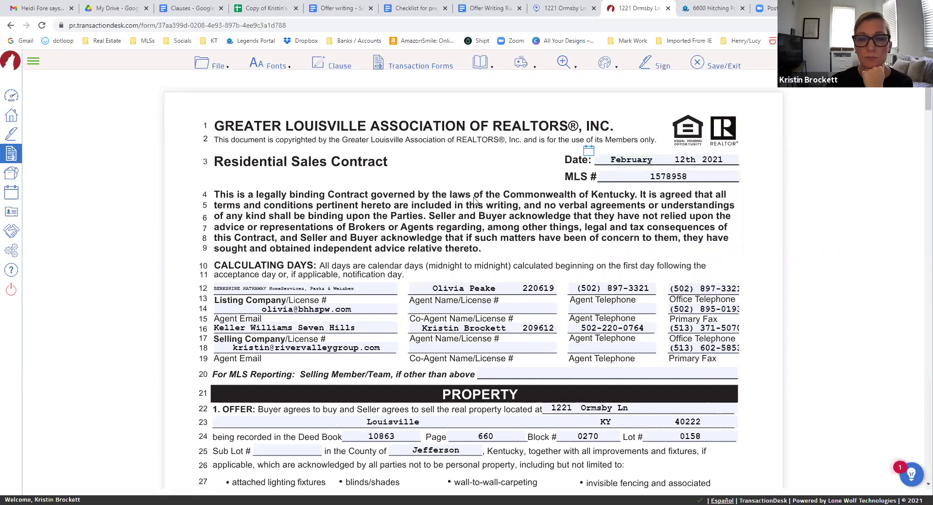
Consult the Flexmls listing, return to the contract and mark the refrigerator, stove/range and dishwasher as appliances to remain.
scroll(474, 199, "down", 1)
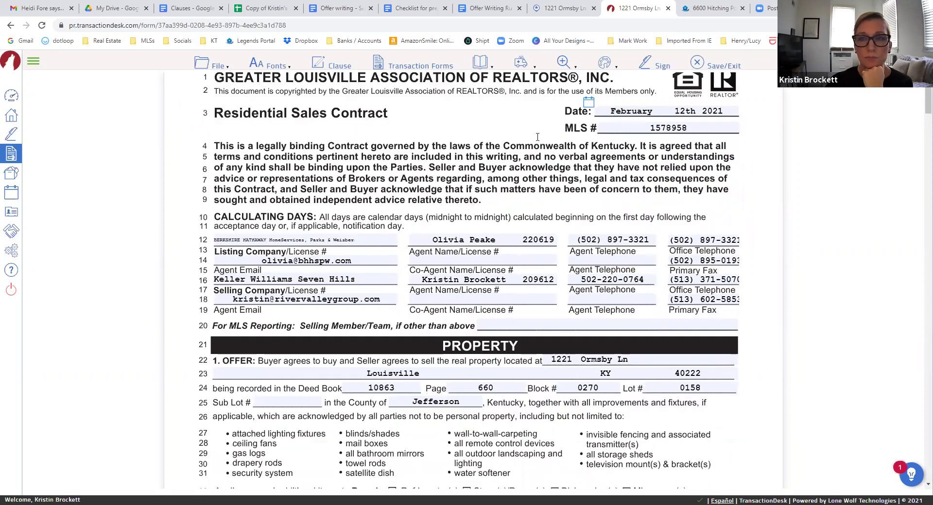
left_click(575, 10)
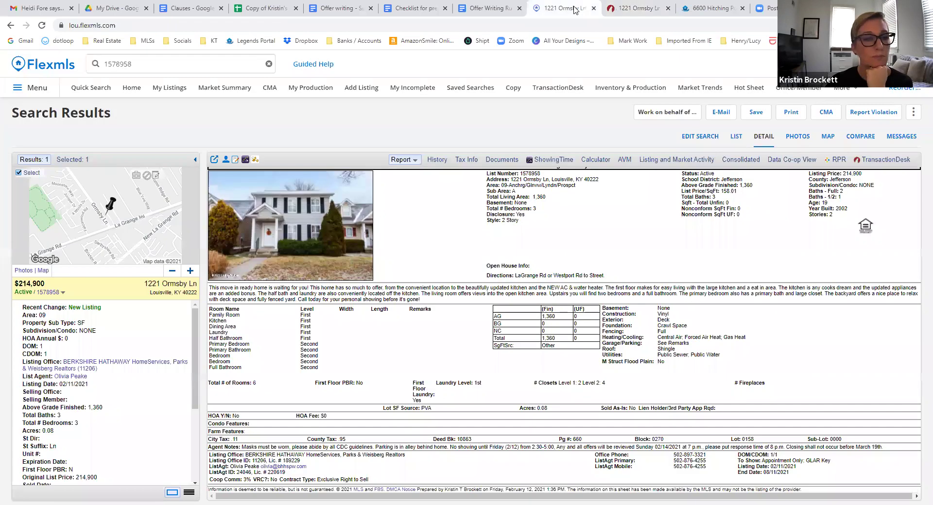
left_click(630, 10)
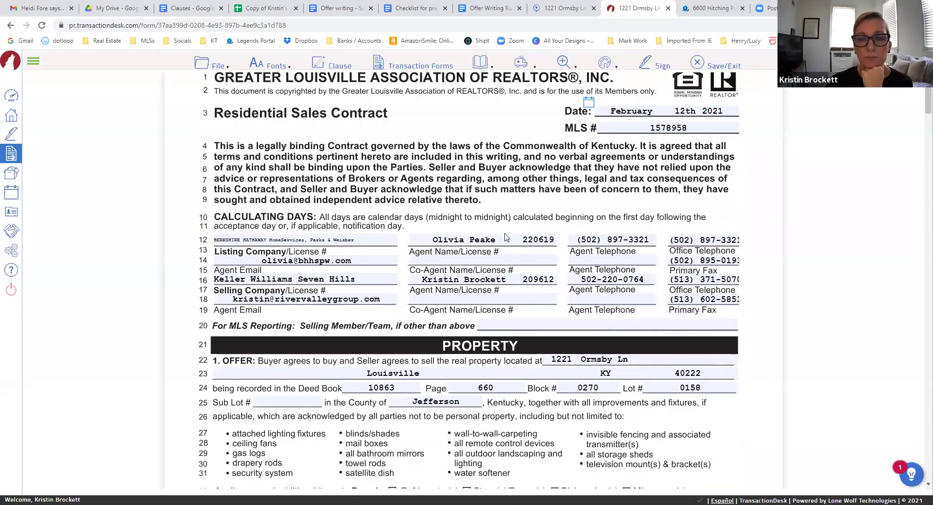
scroll(505, 237, "down", 1)
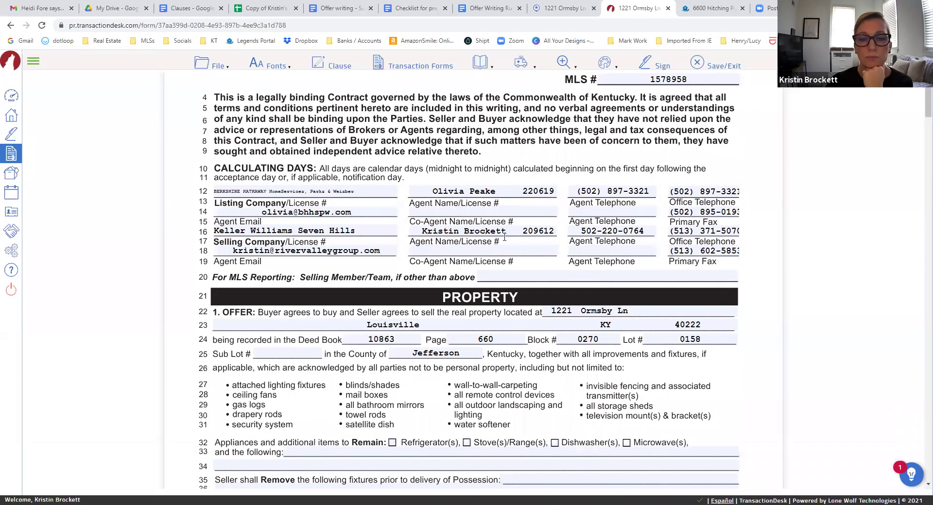
scroll(505, 239, "down", 2)
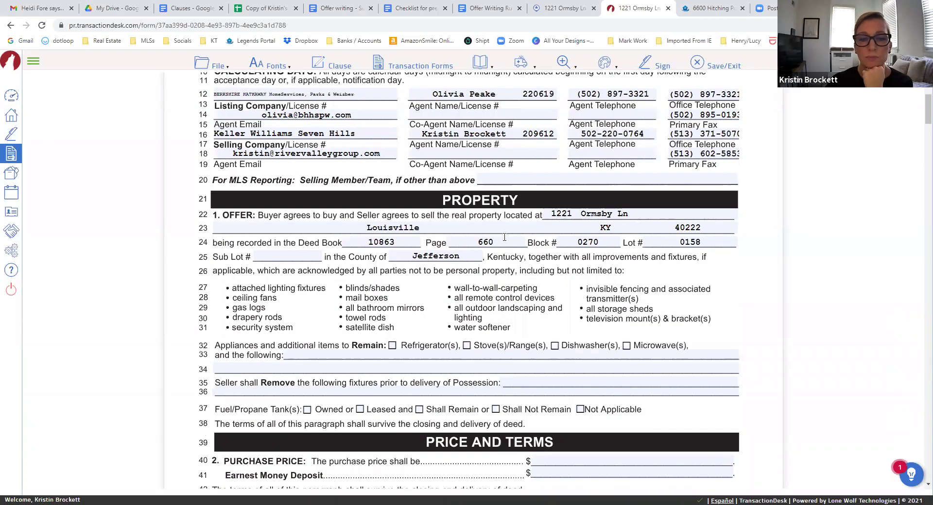
left_click(393, 346)
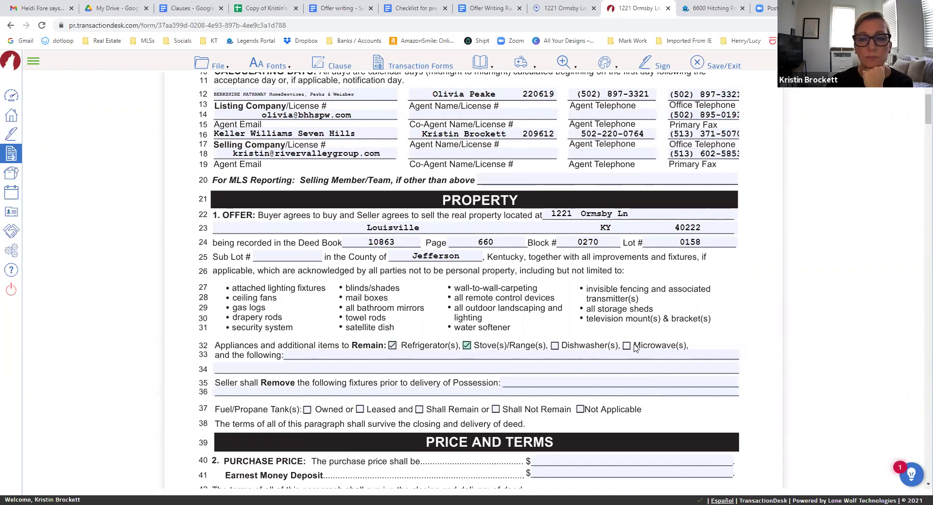
Enter n/a for fixtures the seller shall remove and mark the fuel/propane tanks as Not Applicable.
left_click(547, 381)
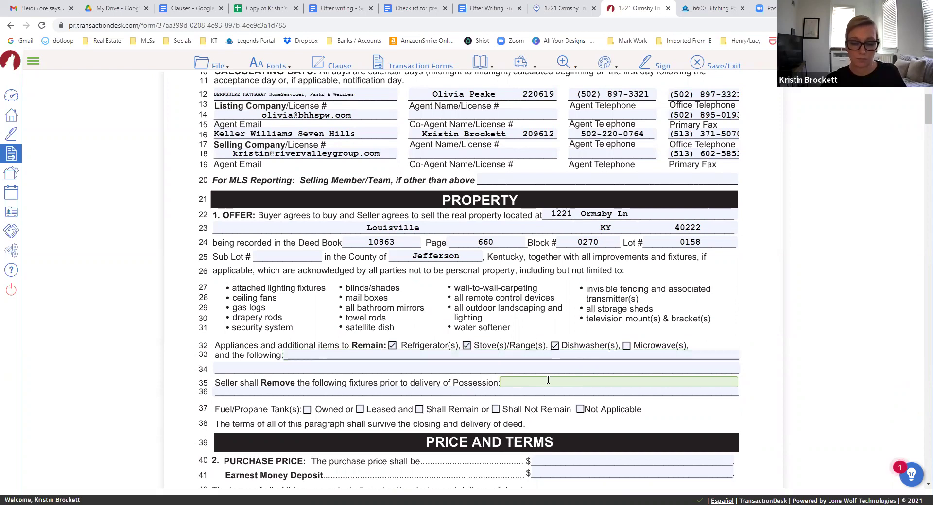
type("n/a")
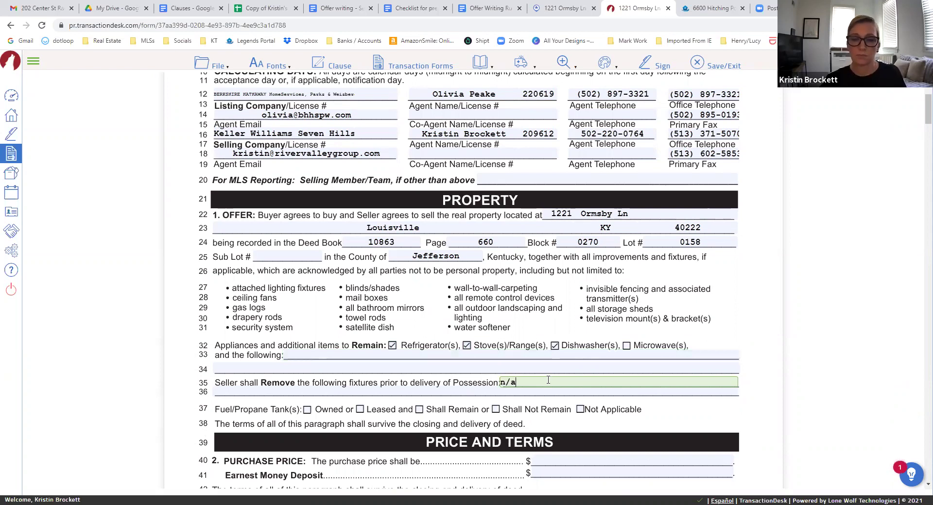
left_click(581, 411)
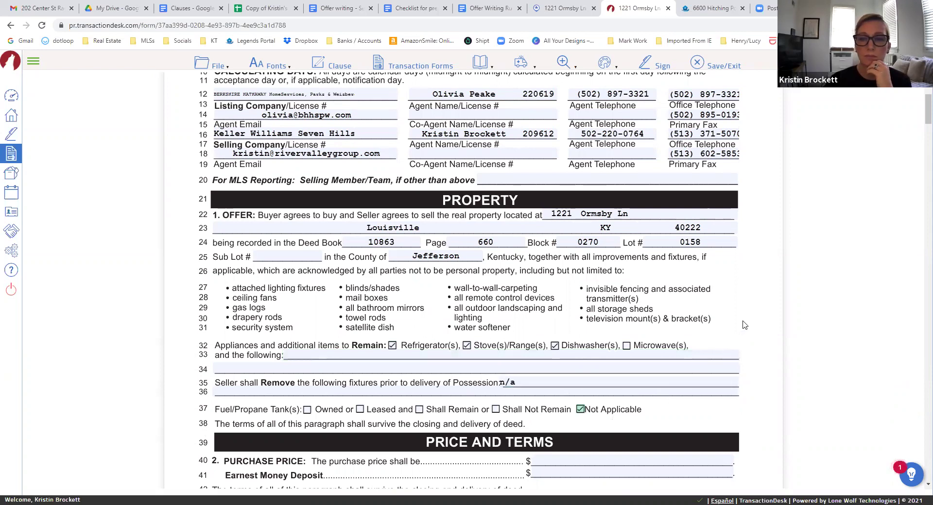
Check the list price in the Flexmls listing and set the contract's purchase price to $224,900.00.
scroll(745, 325, "down", 3)
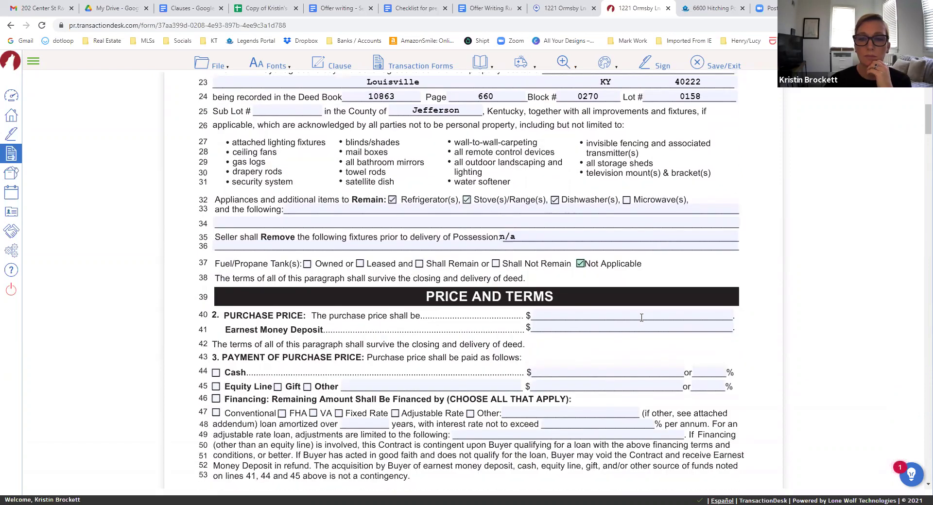
left_click(641, 317)
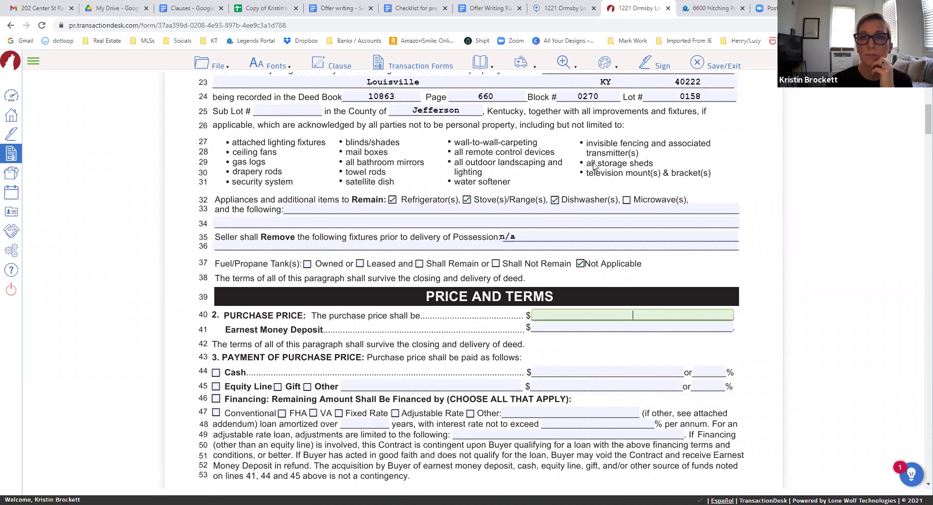
left_click(554, 8)
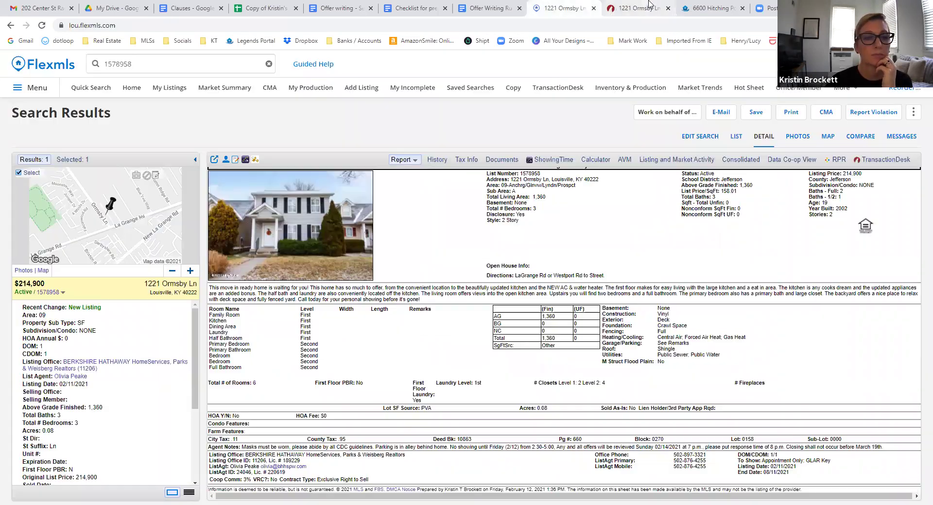
left_click(646, 7)
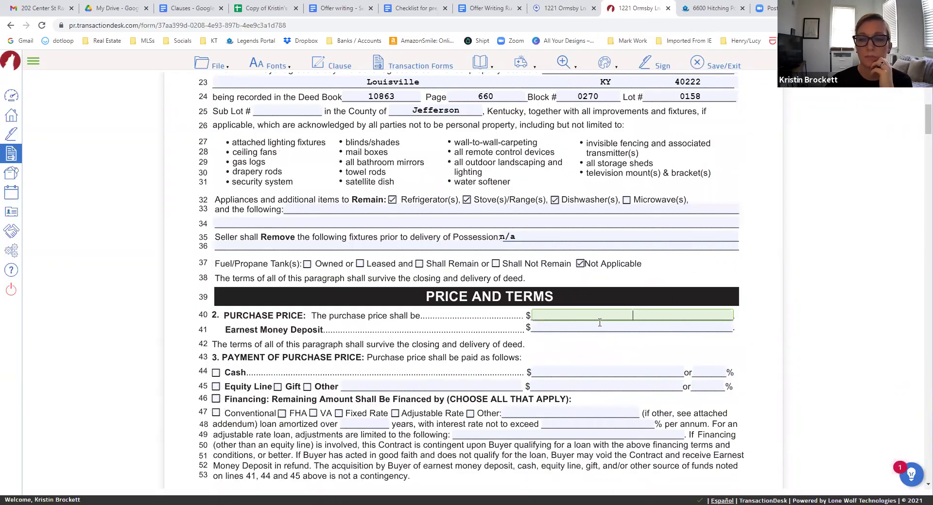
type("224900.")
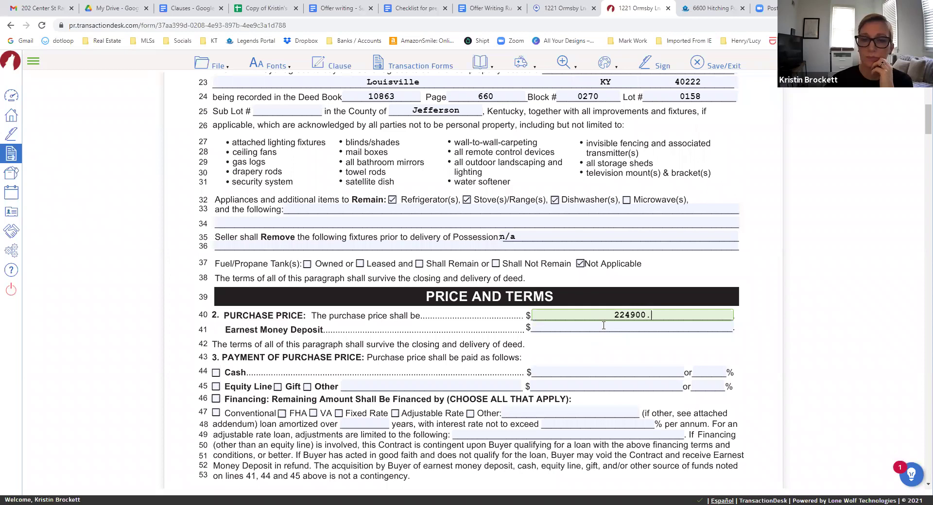
type("00")
Set the contract's Earnest Money Deposit to $2,000.00.
left_click(607, 326)
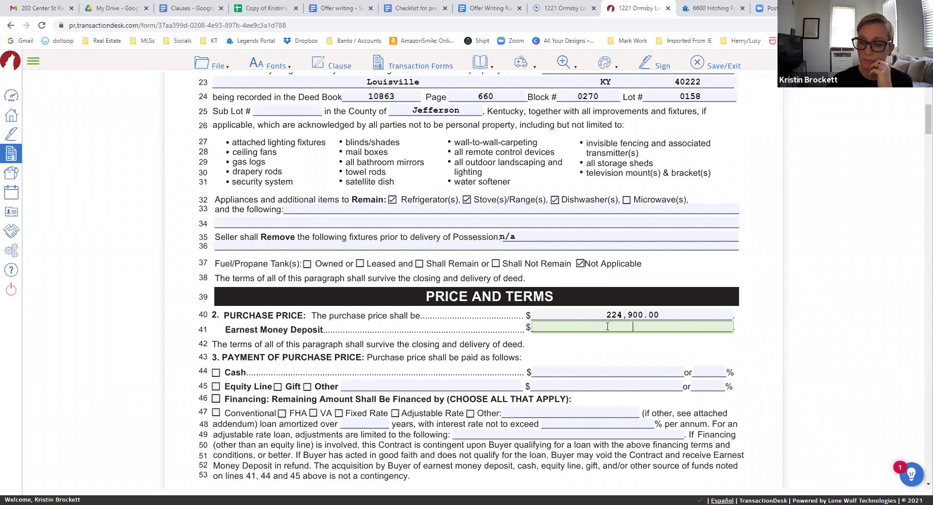
type("2000")
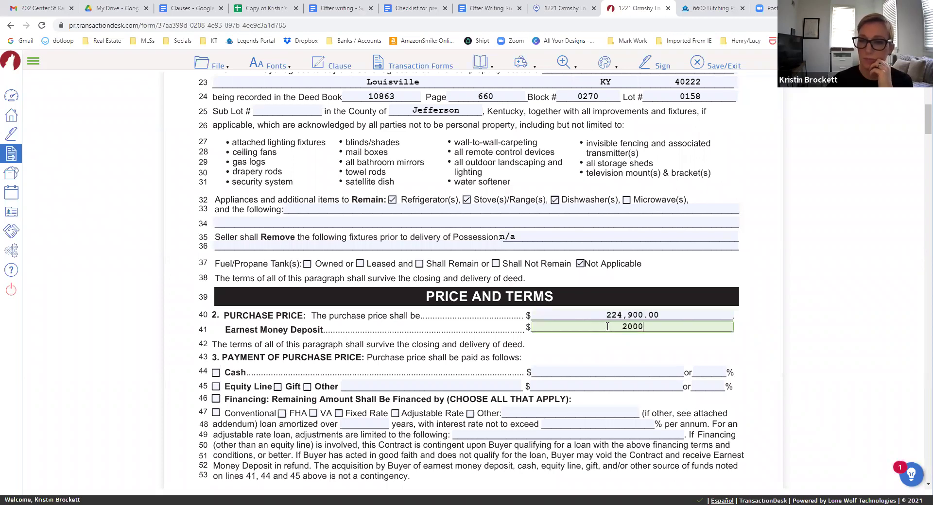
type(".00")
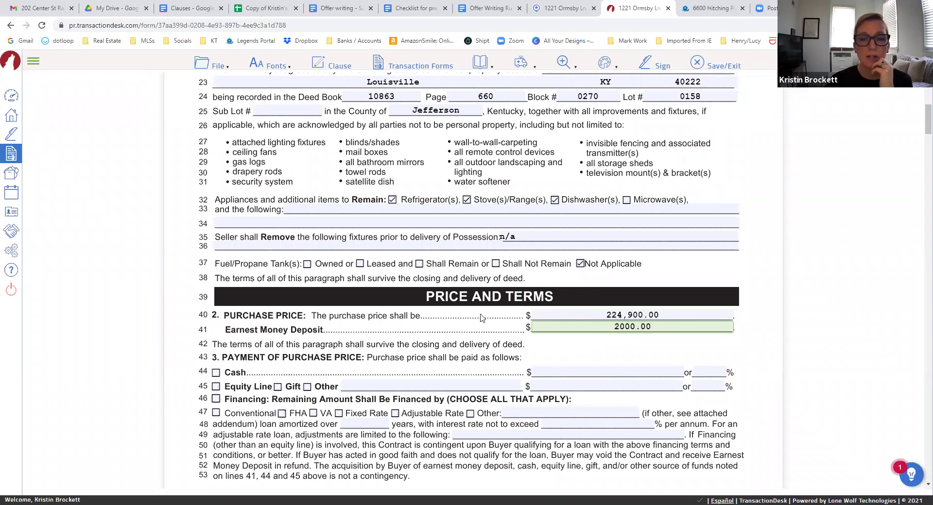
left_click(454, 330)
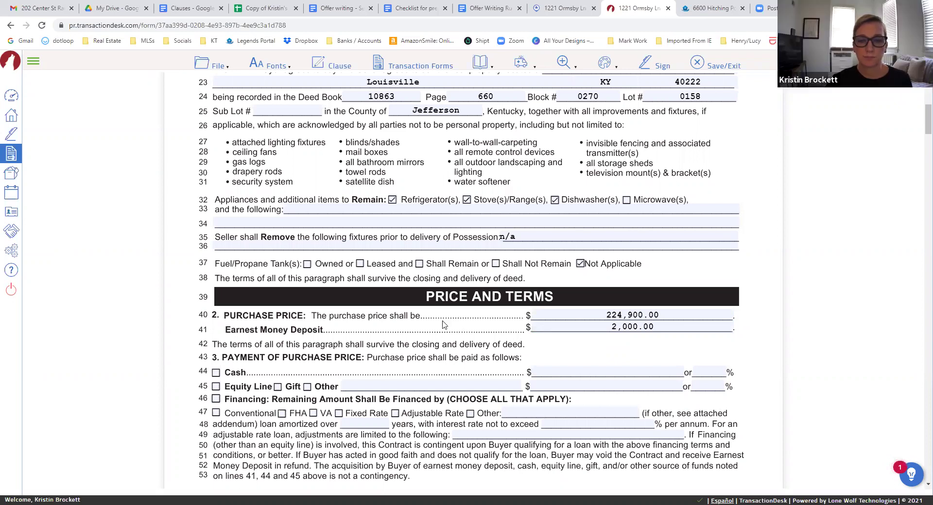
Mark the remaining purchase price as financed with a Conventional loan.
left_click(216, 401)
left_click(217, 414)
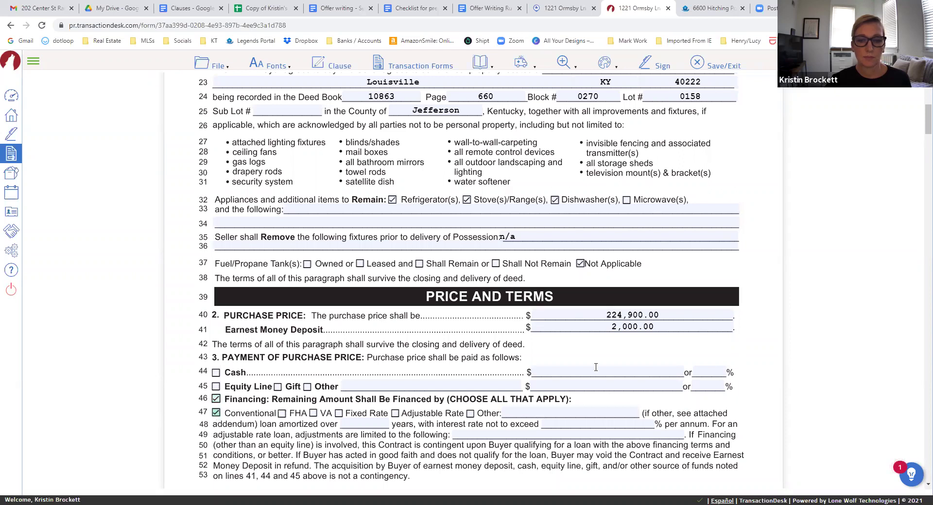